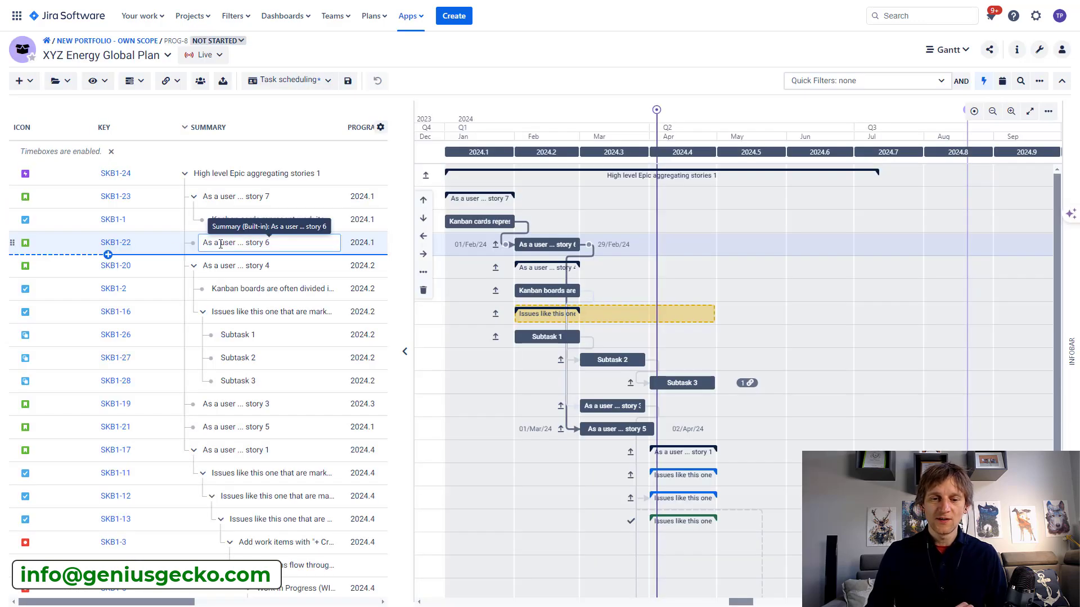
Scroll the Global Plan Gantt grid right to show story 6's increment, duration and Status columns
scroll(314, 243, "right", 5)
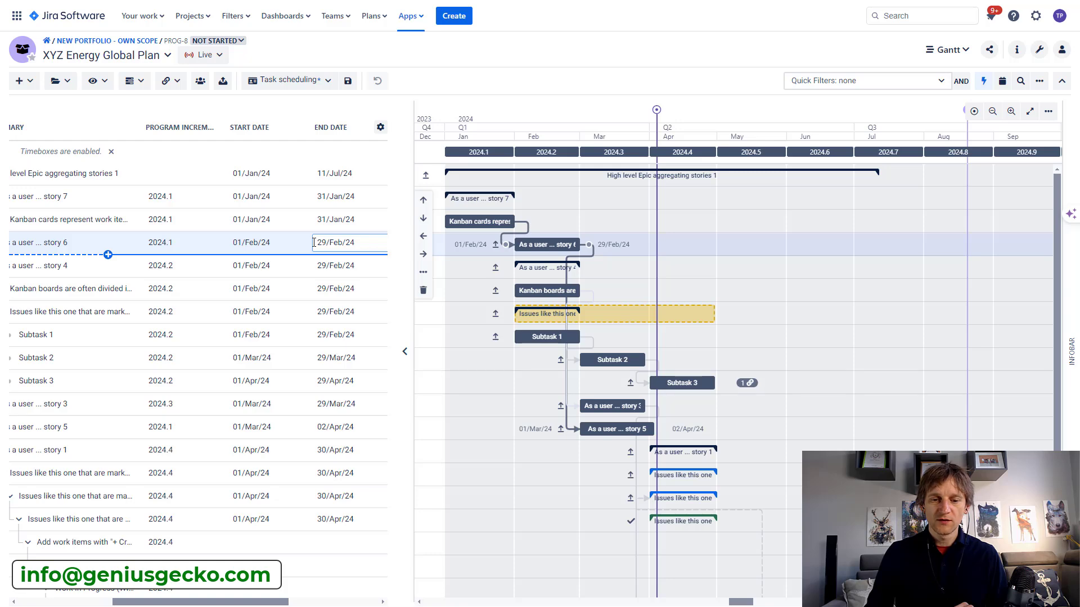
scroll(327, 238, "right", 2)
scroll(313, 254, "right", 4)
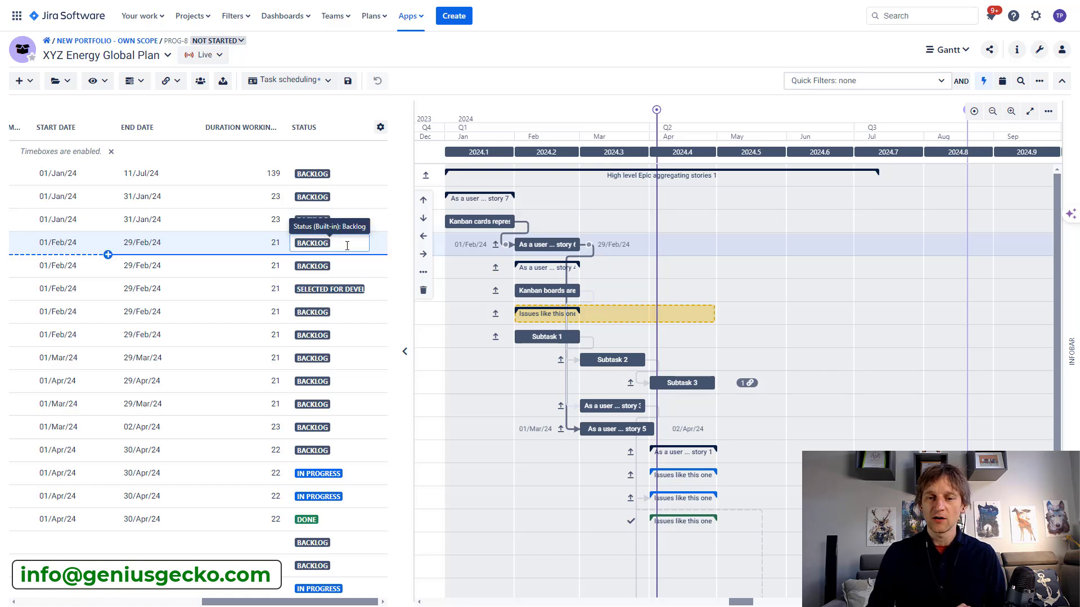
Change story 6's Jira status from Backlog to In Progress
left_click(289, 251)
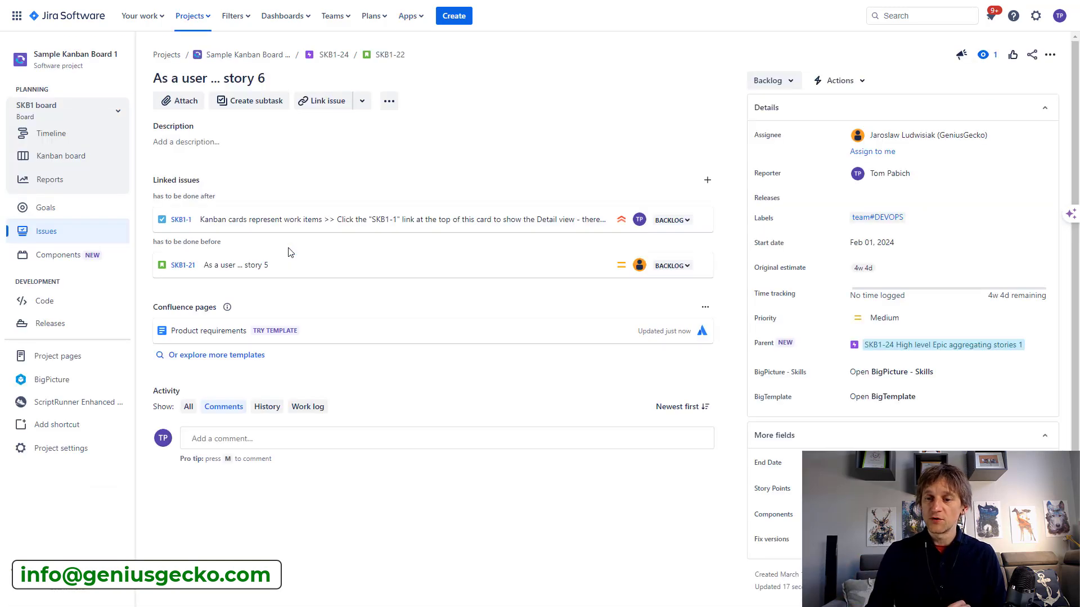
left_click(790, 85)
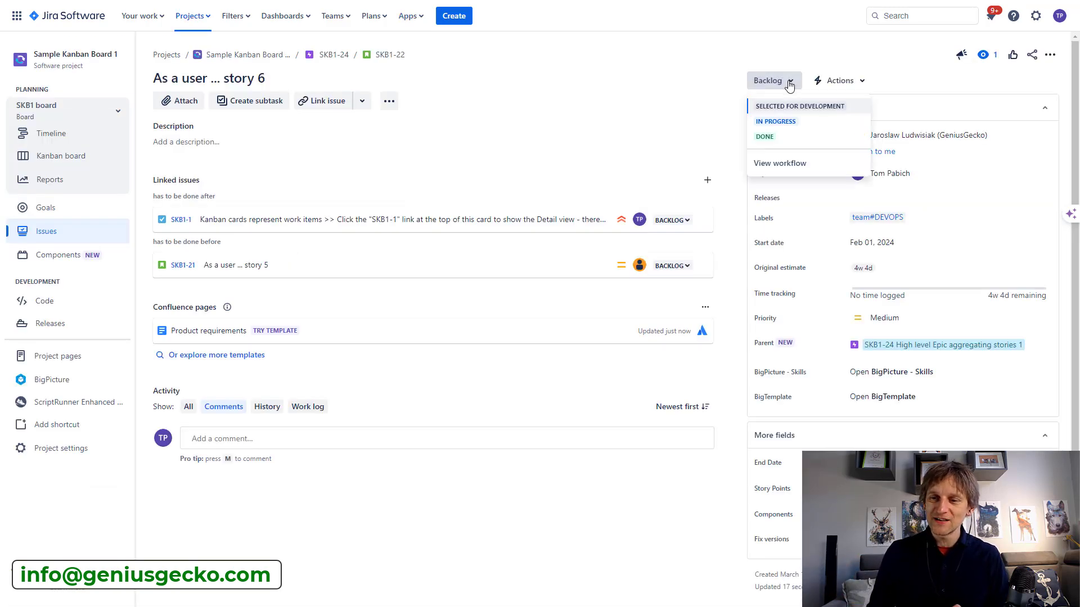
left_click(777, 122)
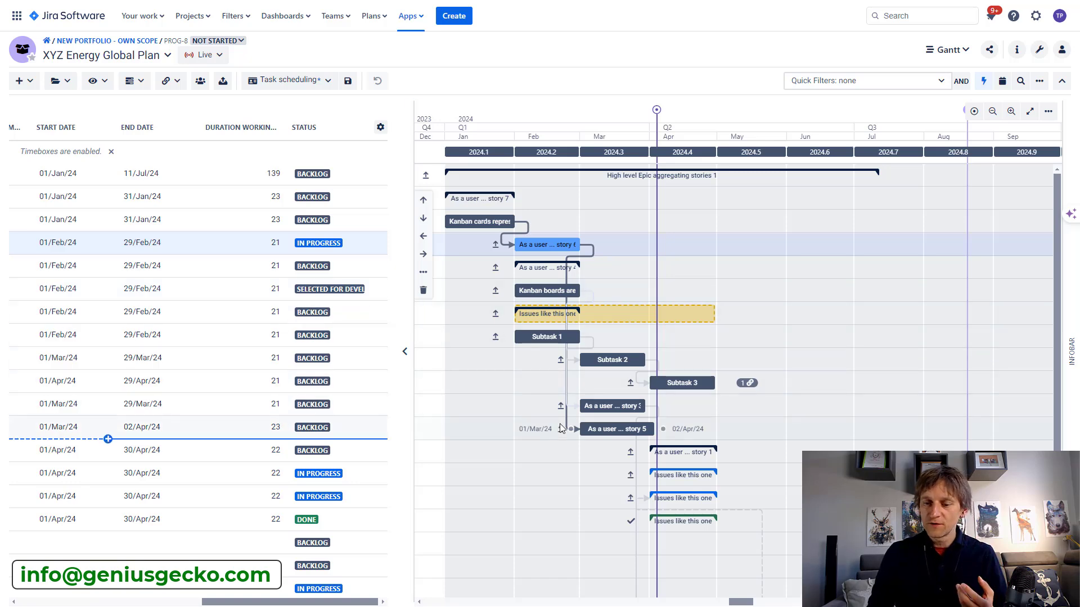
scroll(559, 423, "down", 3)
scroll(560, 428, "down", 1)
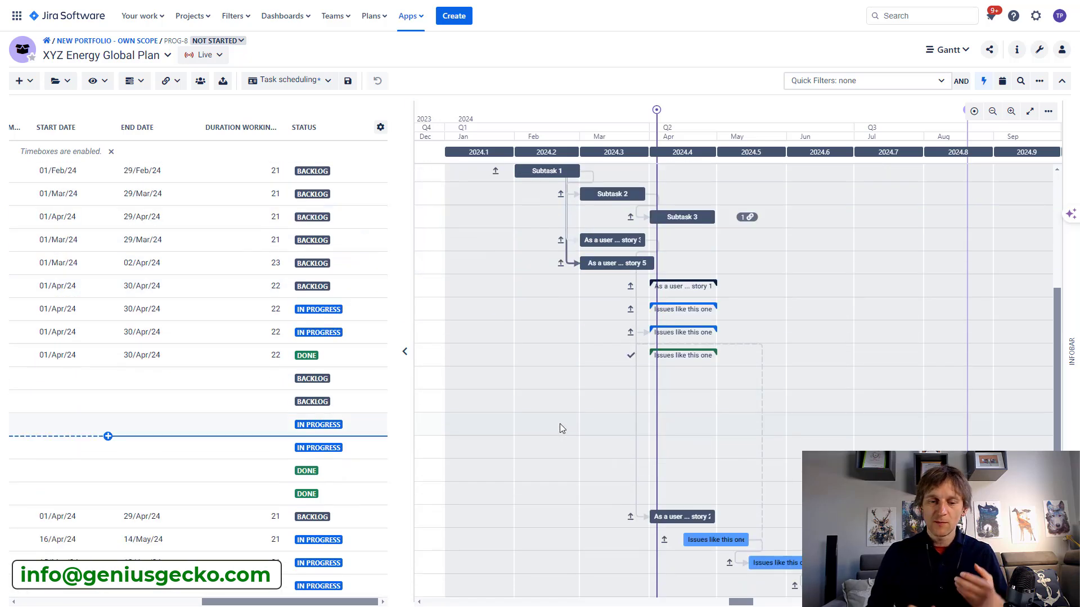
scroll(559, 424, "up", 3)
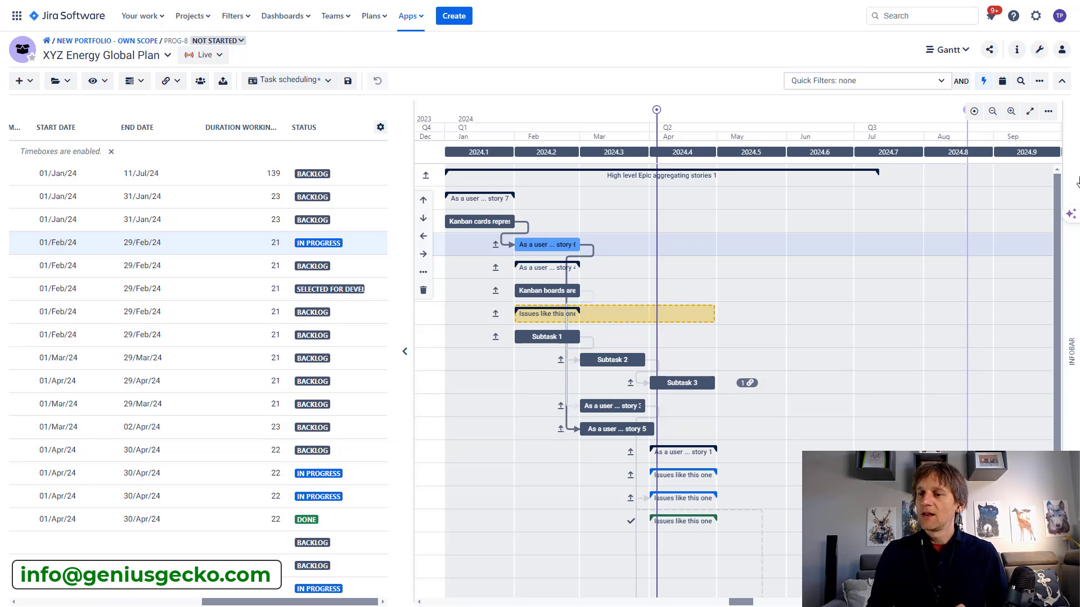
Open General under App Configuration to show the Start and End date field mapping
left_click(1039, 53)
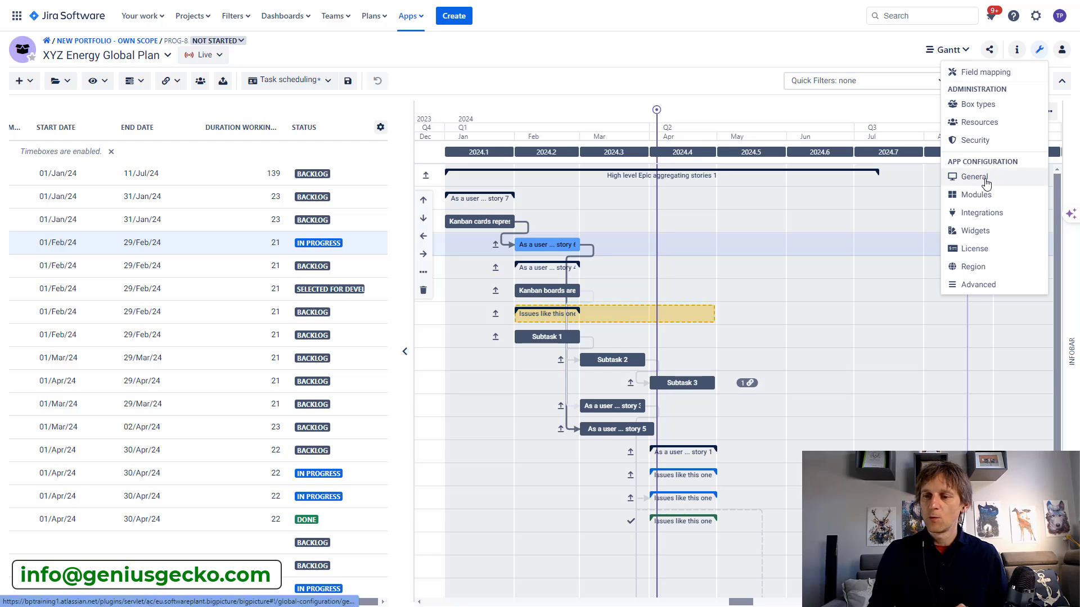
left_click(974, 177)
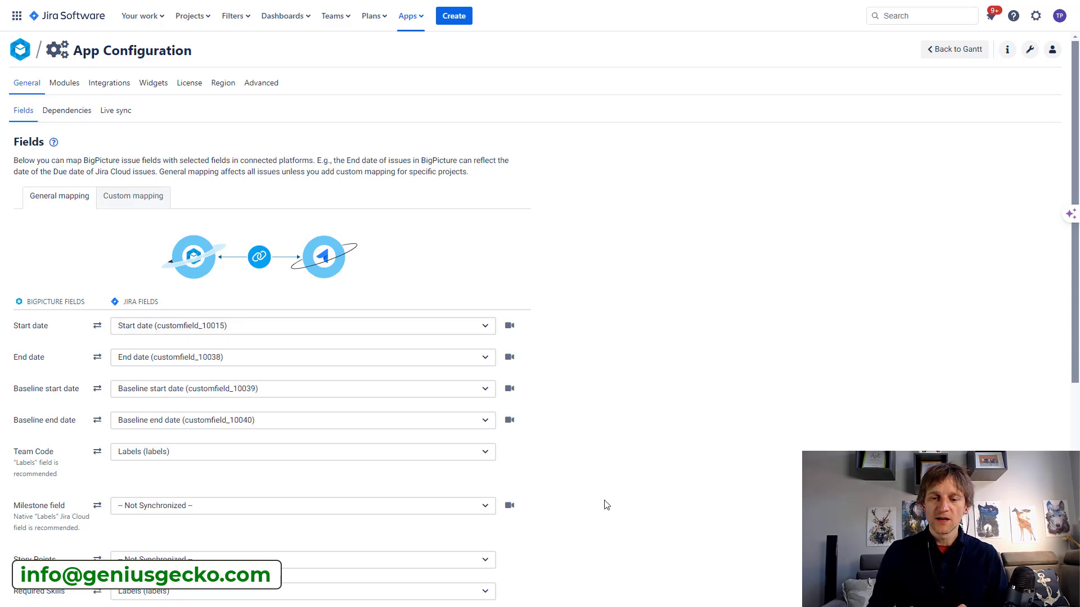
scroll(604, 512, "down", 4)
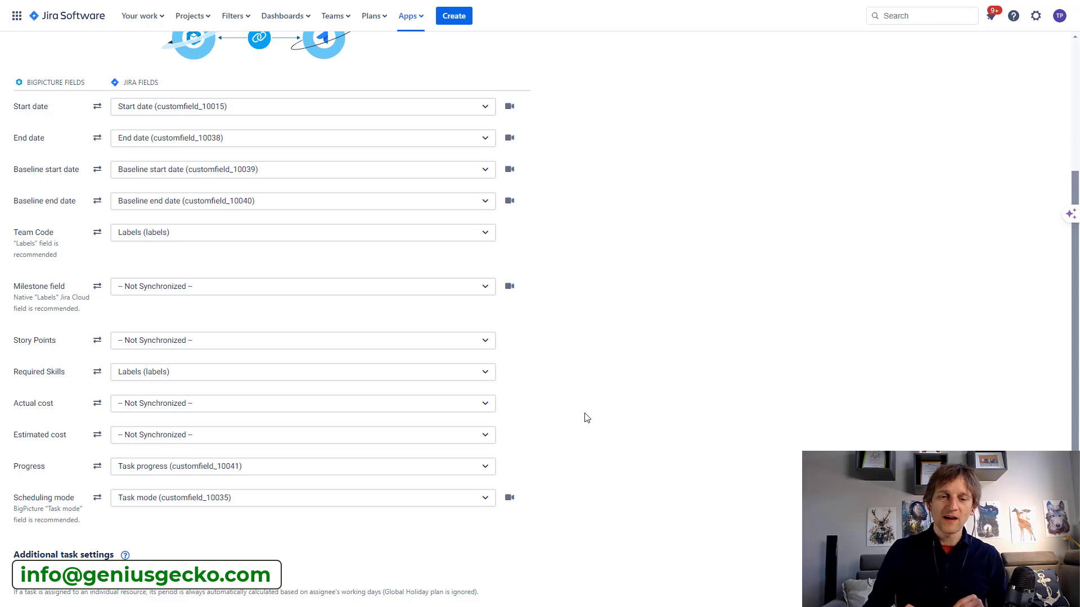
scroll(586, 418, "up", 1)
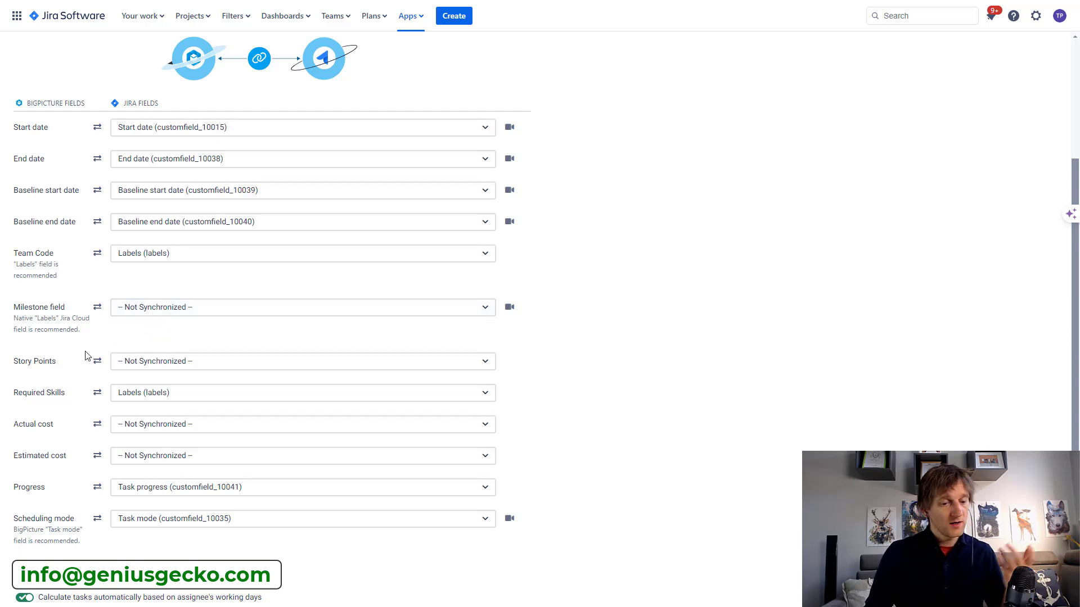
scroll(86, 358, "down", 1)
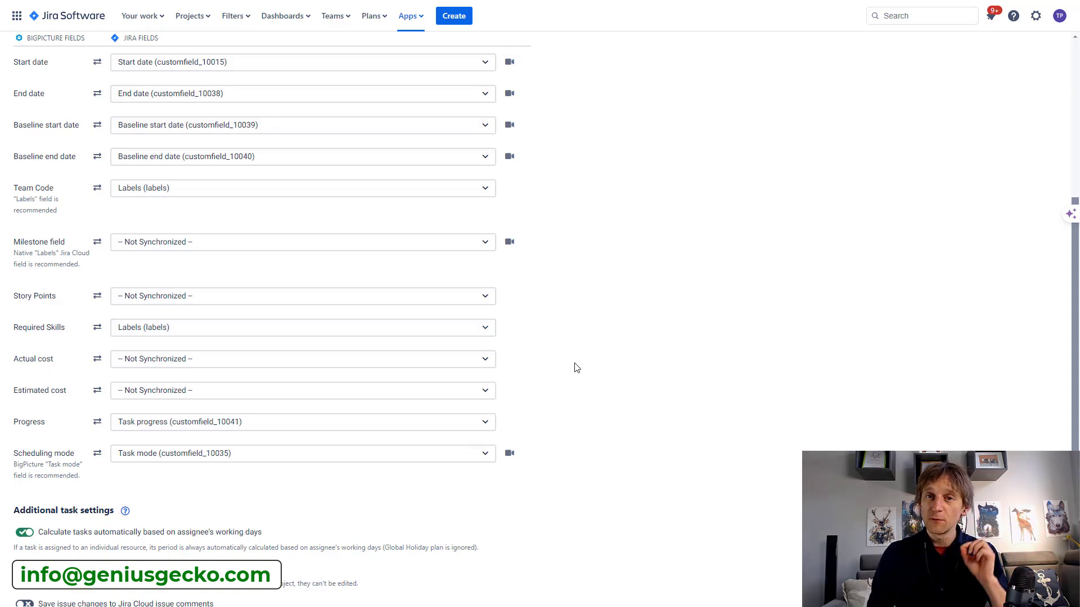
scroll(575, 366, "down", 1)
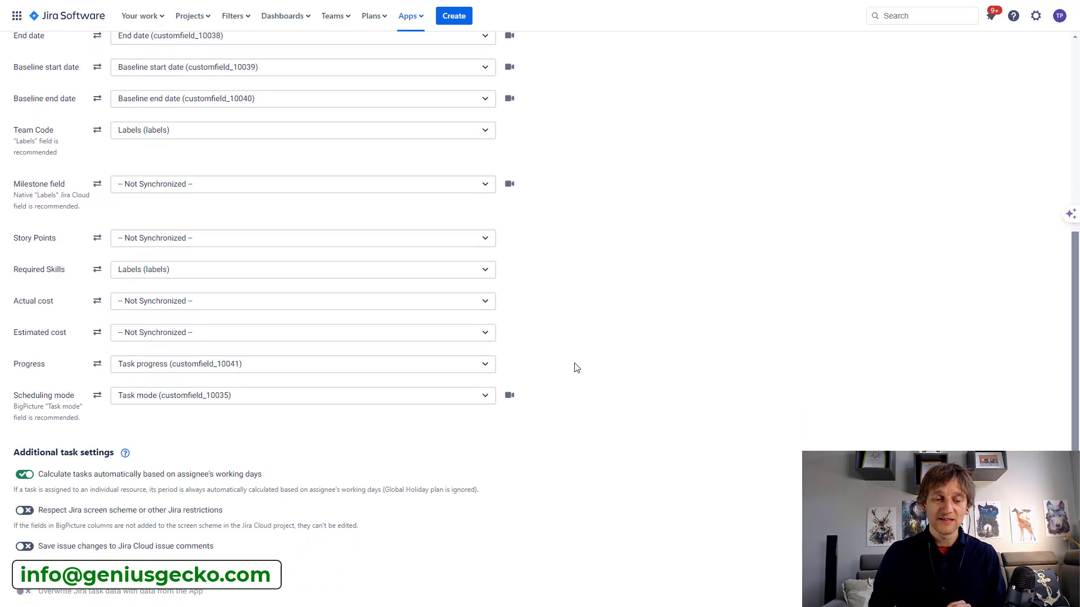
scroll(575, 367, "up", 5)
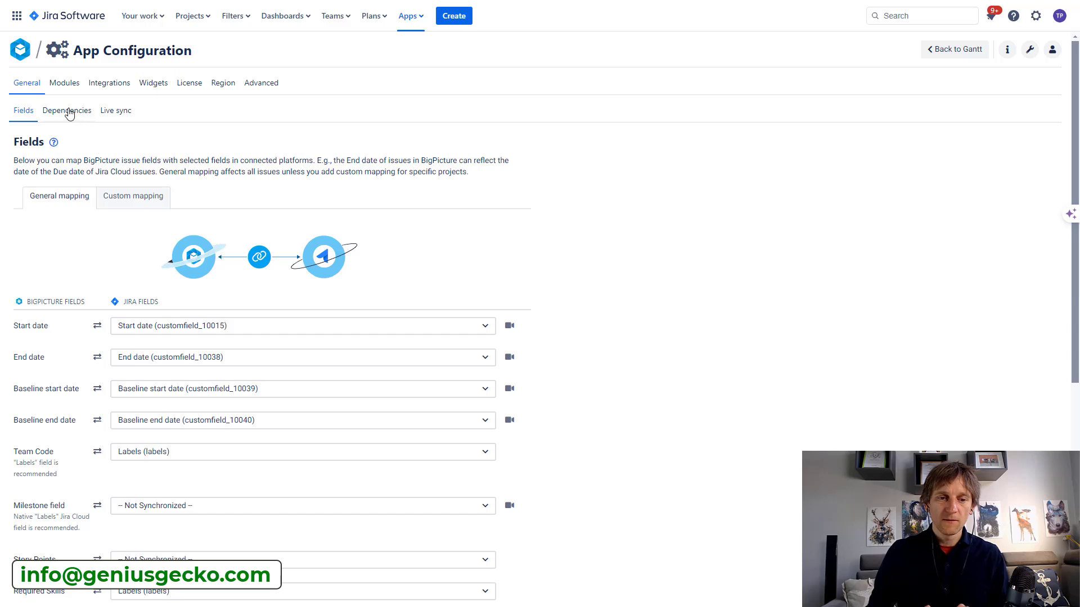
Review the strong and soft dependency mappings and scope cloning options on the Dependencies sub-tab
left_click(68, 112)
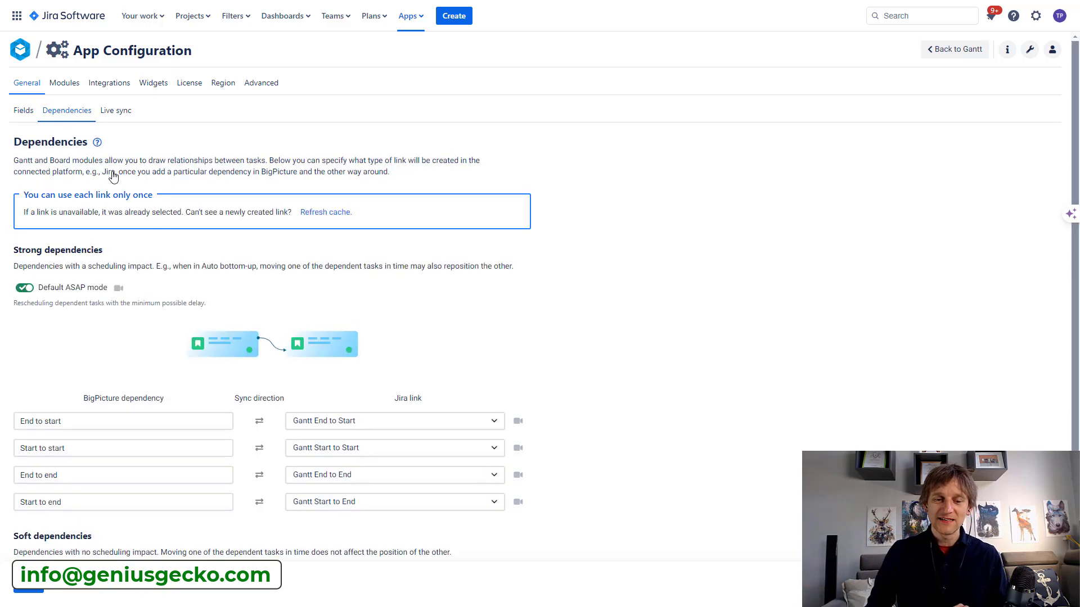
scroll(133, 323, "down", 2)
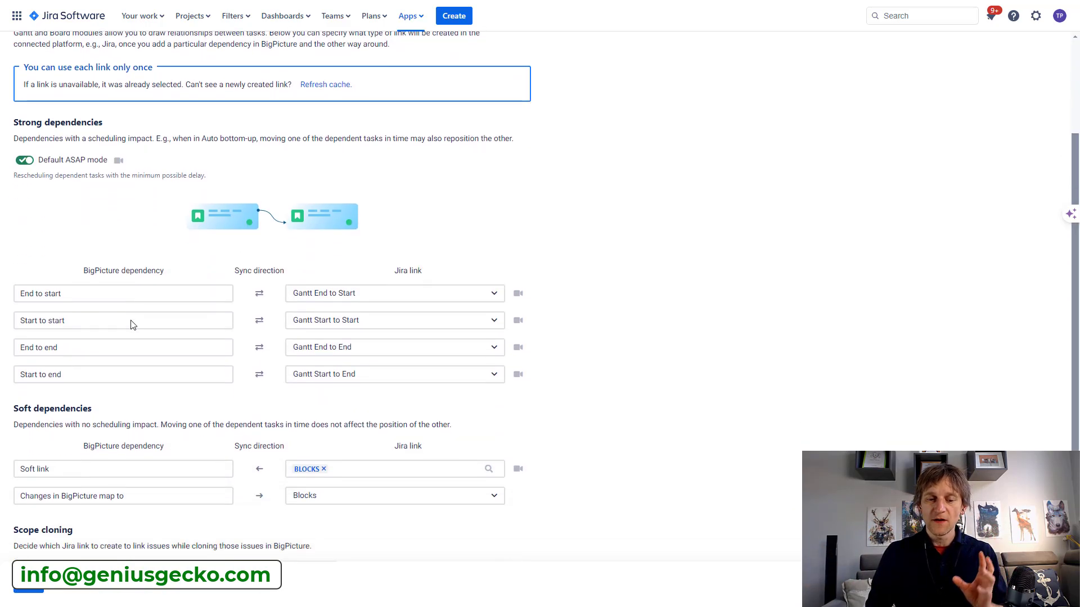
scroll(133, 325, "down", 1)
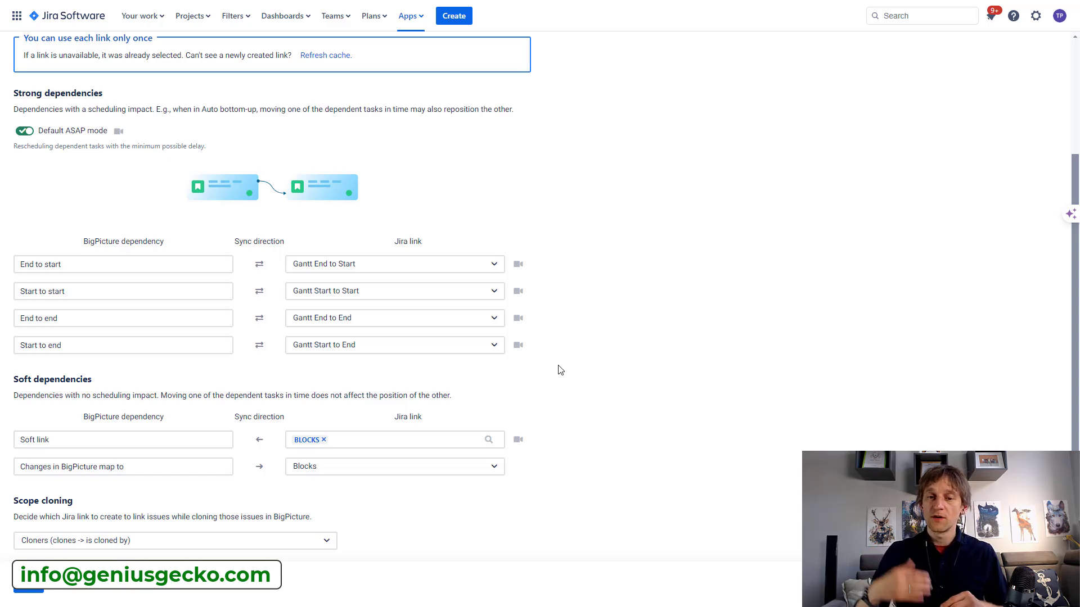
scroll(561, 370, "up", 3)
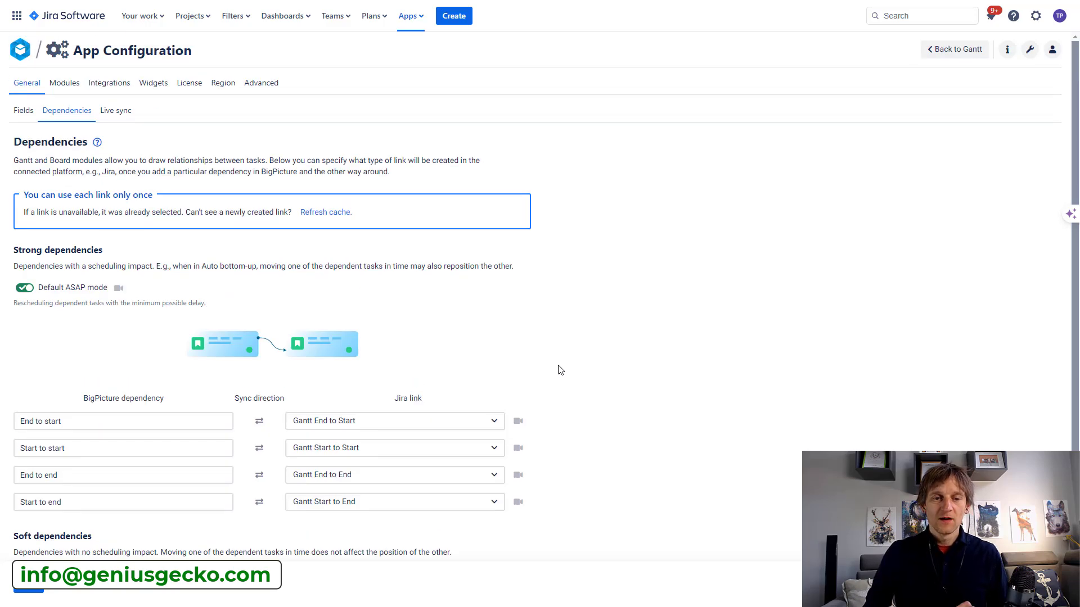
Show Live sync intervals: Gantt and Scope every 1 s, Board every 5 s
left_click(121, 116)
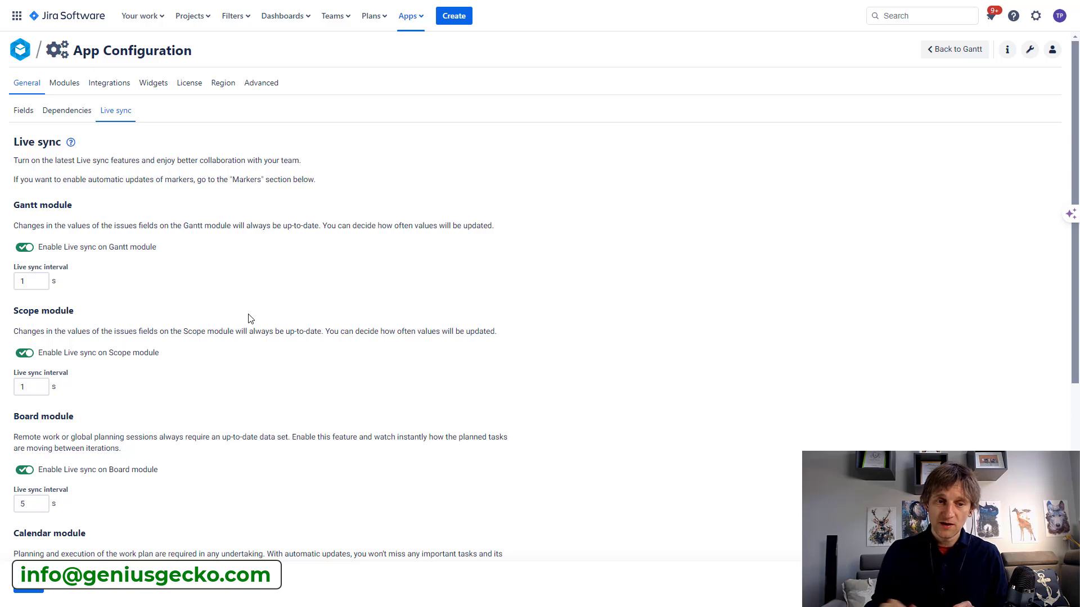
Check the Modules Overview box scope re-calculation interval, leaving it at 60
left_click(73, 86)
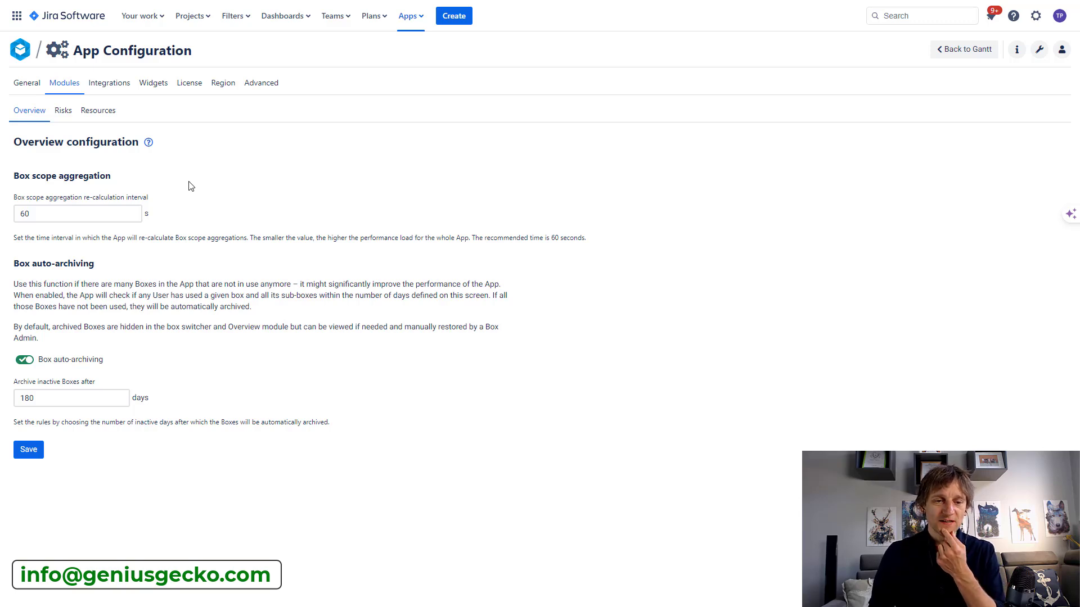
left_click(59, 214)
left_click(189, 208)
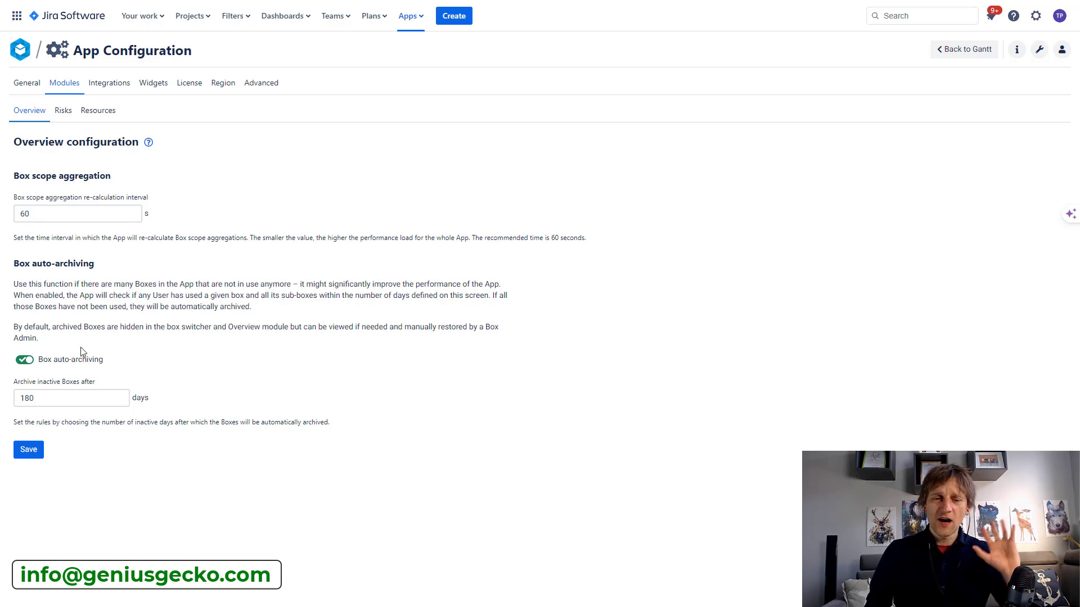
Review the Risks and Resources module settings, then the Integrations connections page
left_click(67, 114)
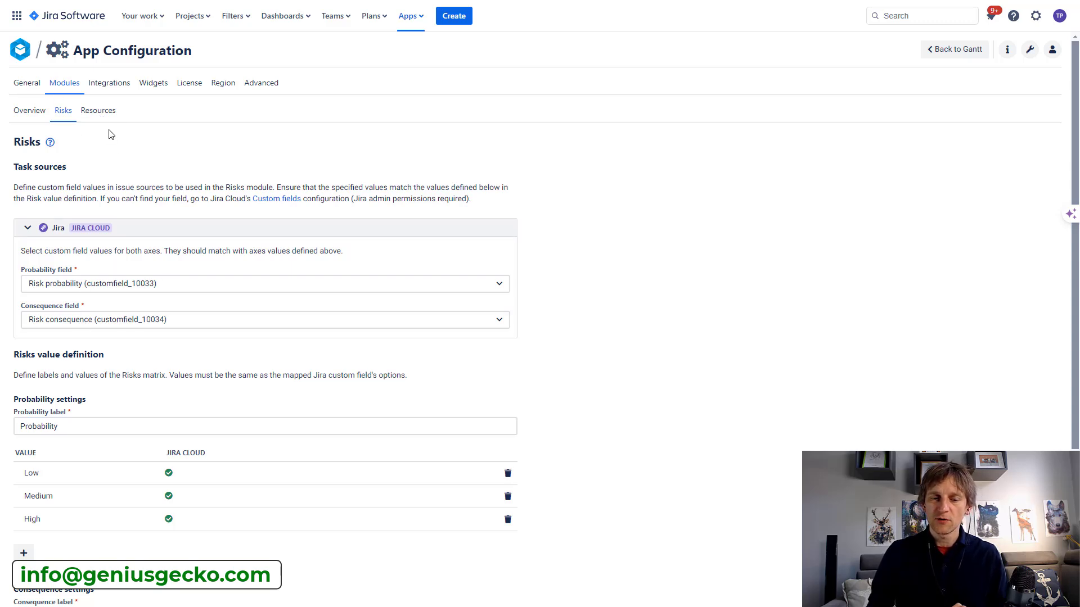
left_click(96, 112)
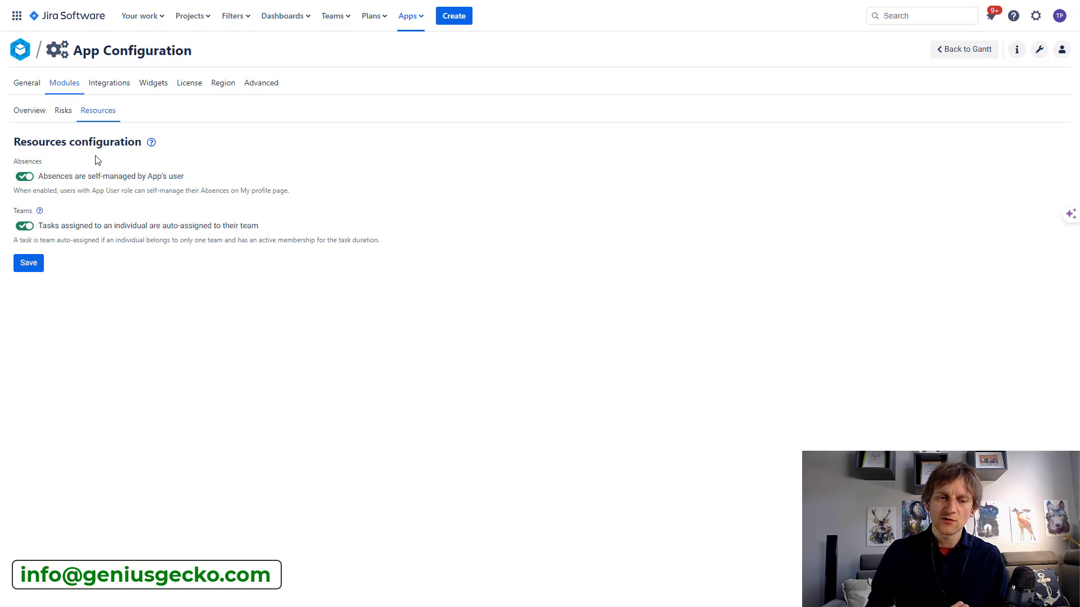
left_click(112, 90)
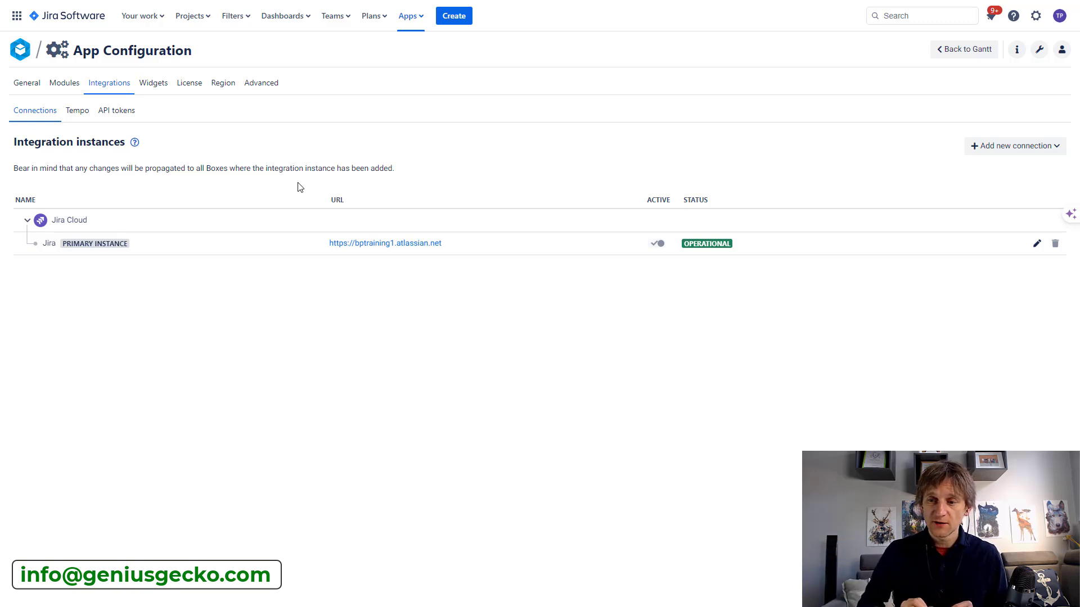
left_click(1020, 146)
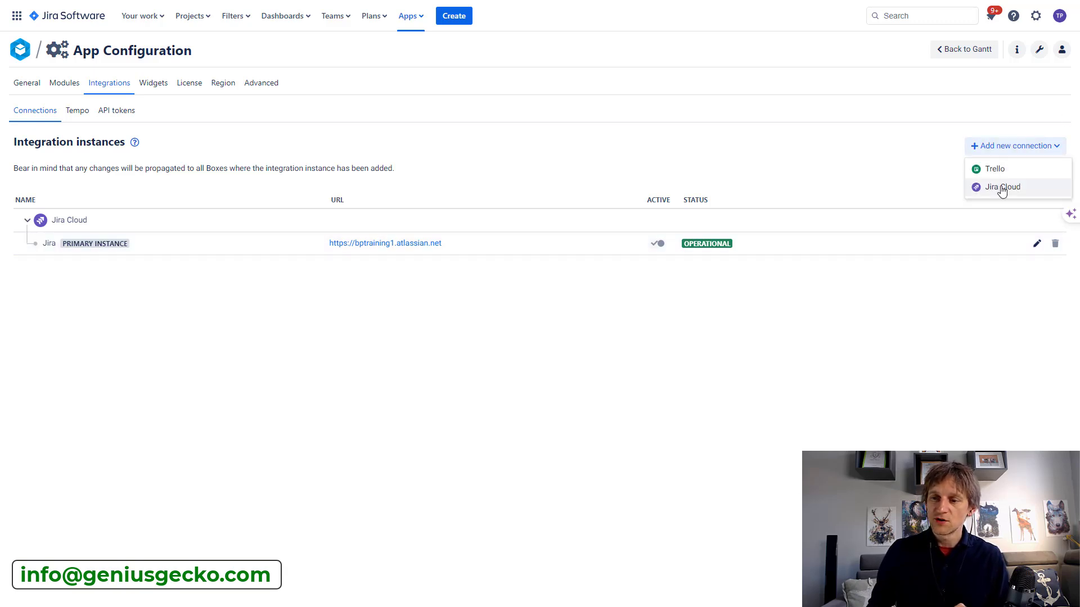
left_click(897, 175)
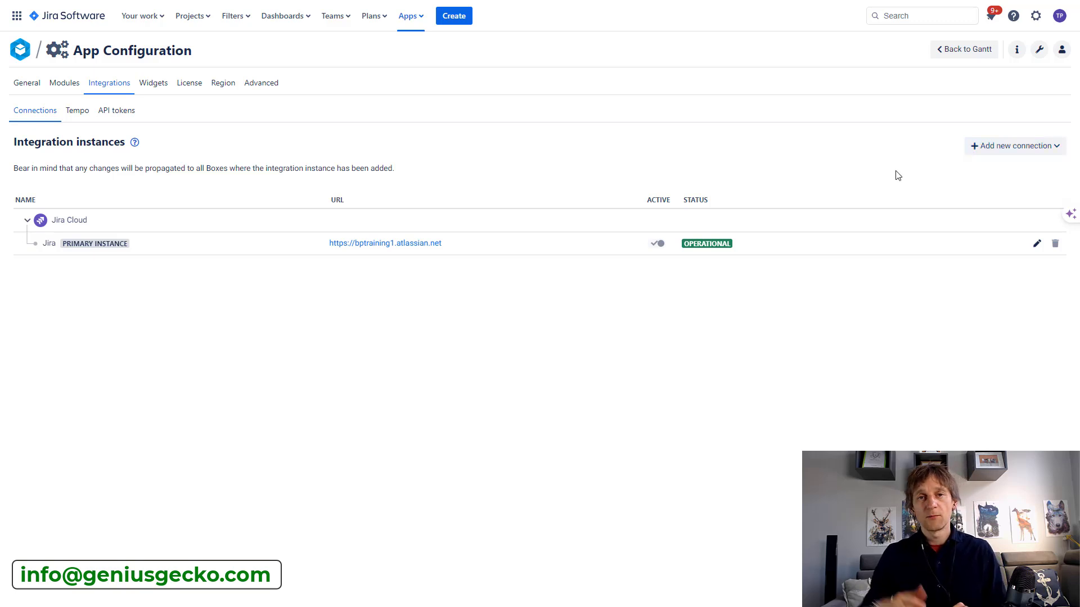
Show the WBS widget configuration: enabled on issue pages and all projects, loading 50 issues
left_click(158, 88)
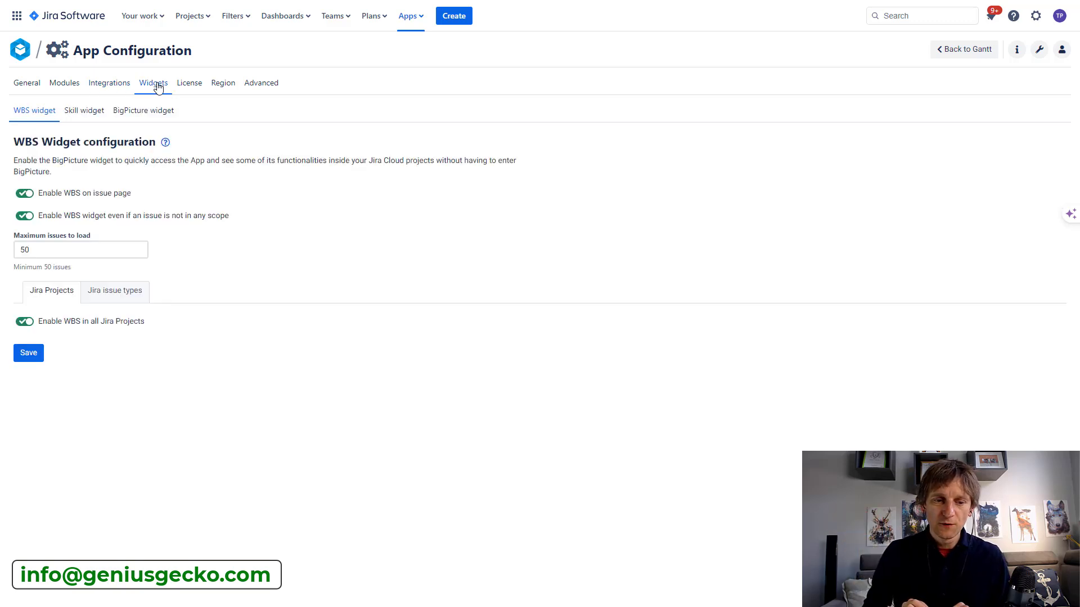